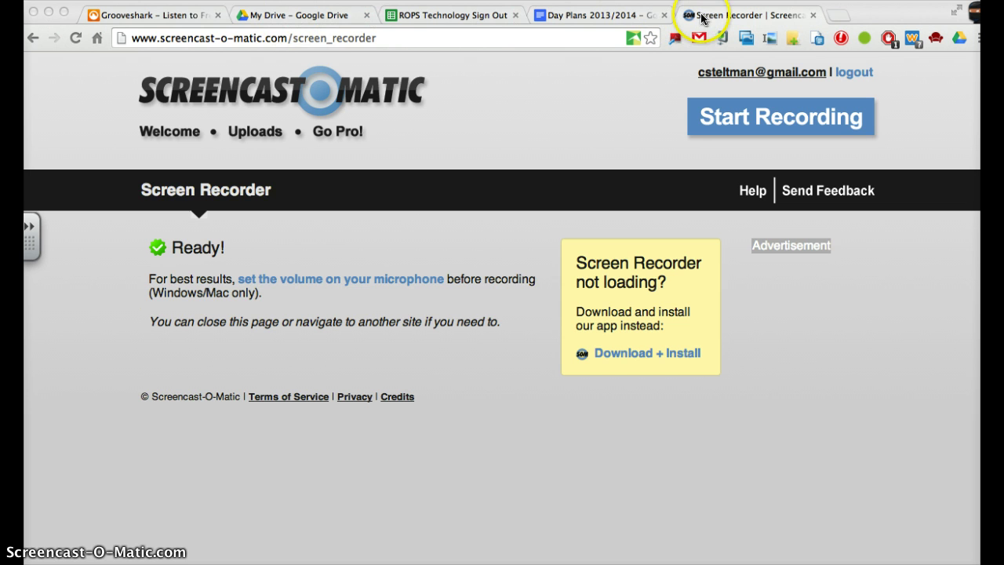
Step: Switch to the browser tab holding the PowToon Holiday Greeting editor
{"action": "left_click", "coordinate": [312, 15]}
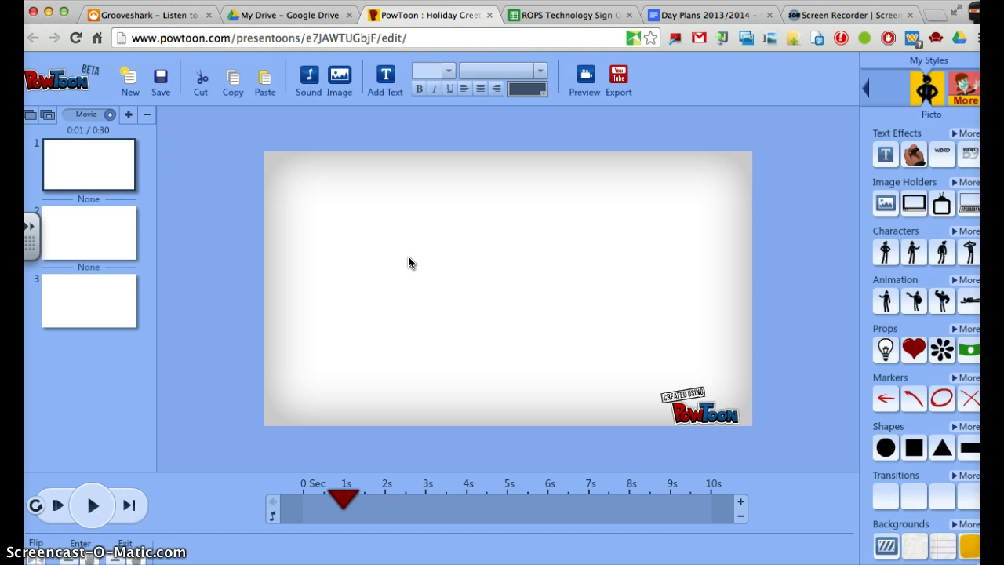
Step: Add a text box reading 'Happy Holidays' to slide 1
{"action": "left_click", "coordinate": [428, 29]}
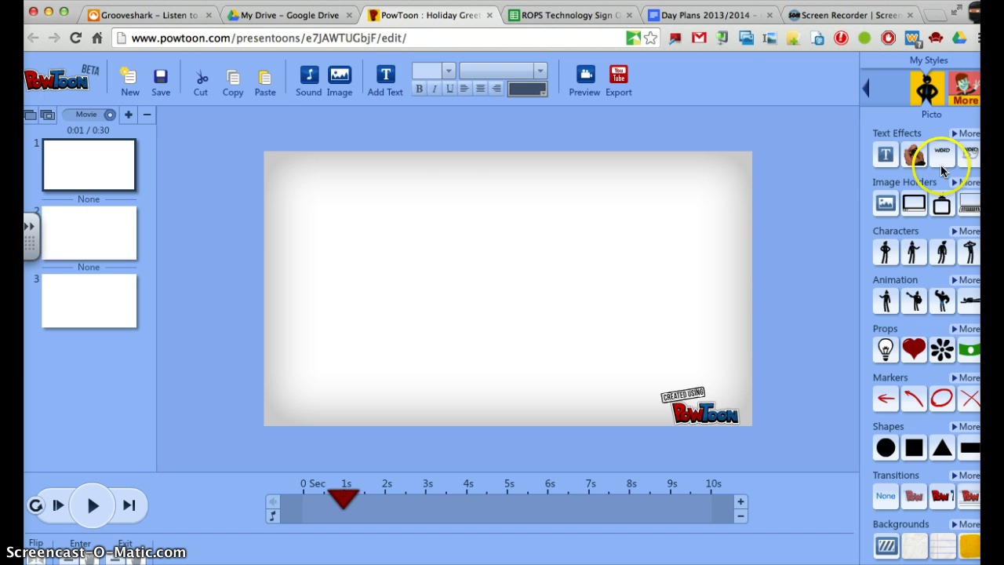
{"action": "left_click", "coordinate": [884, 155]}
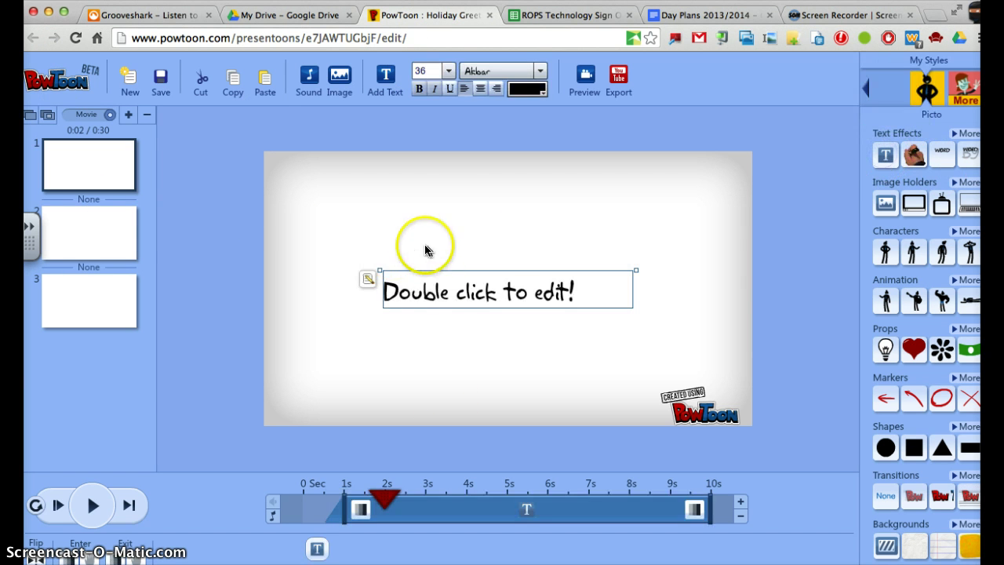
{"action": "double_click", "coordinate": [442, 287]}
{"action": "type", "text": "Happy Holidays"}
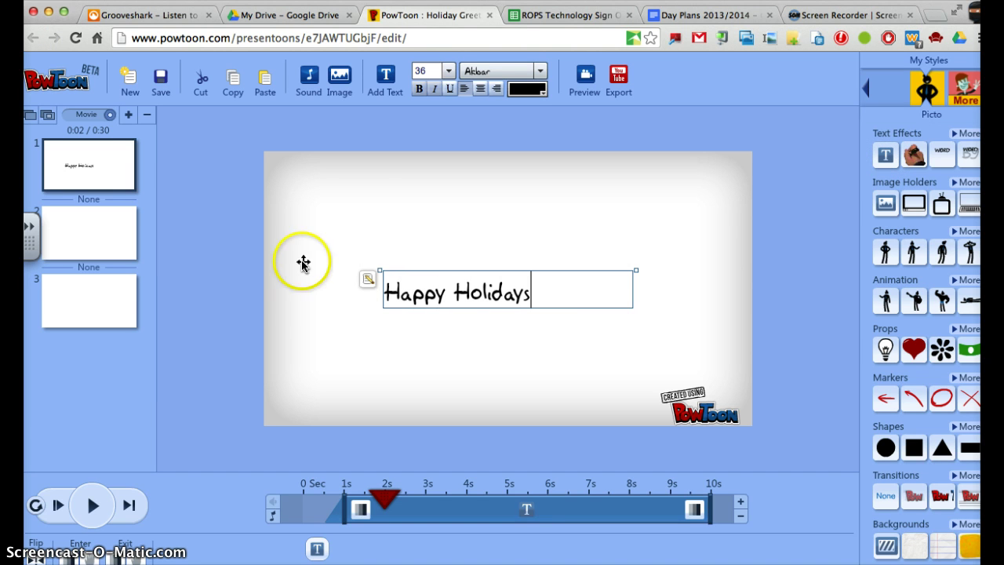
Step: Place a standing man on slide 2 and a guitar-playing character on slide 3
{"action": "left_click", "coordinate": [129, 250]}
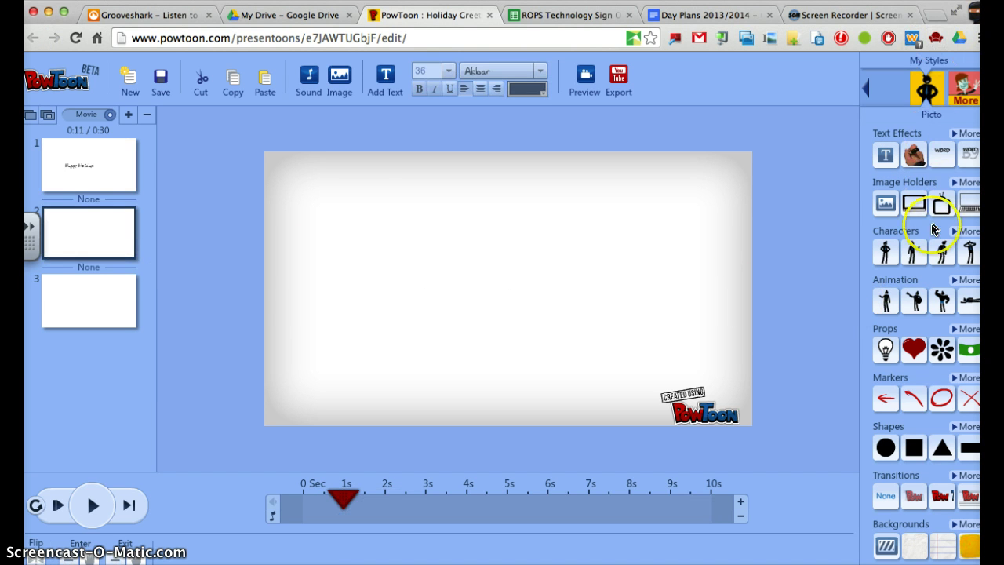
{"action": "left_click_drag", "start_coordinate": [938, 251], "coordinate": [347, 260]}
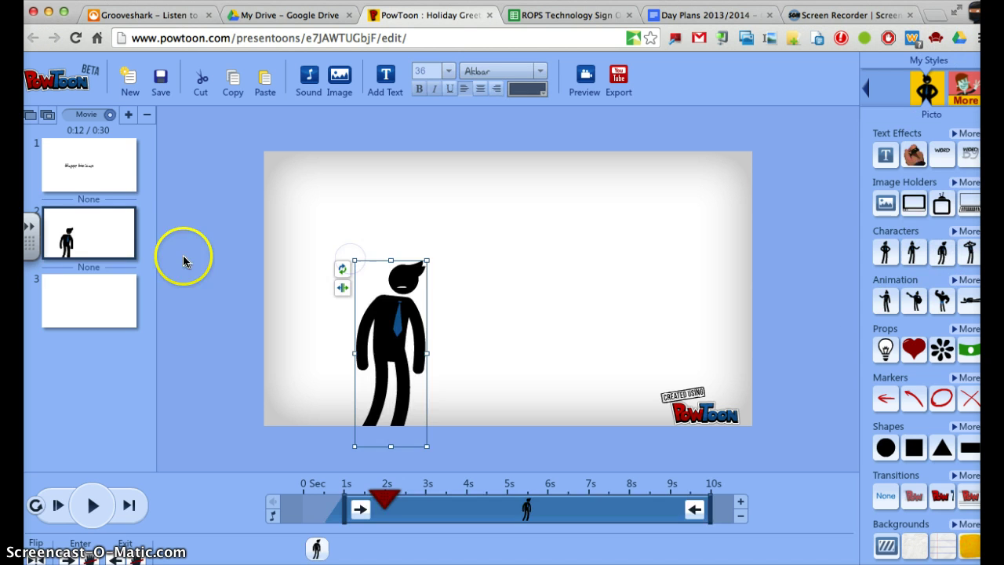
{"action": "left_click", "coordinate": [93, 279]}
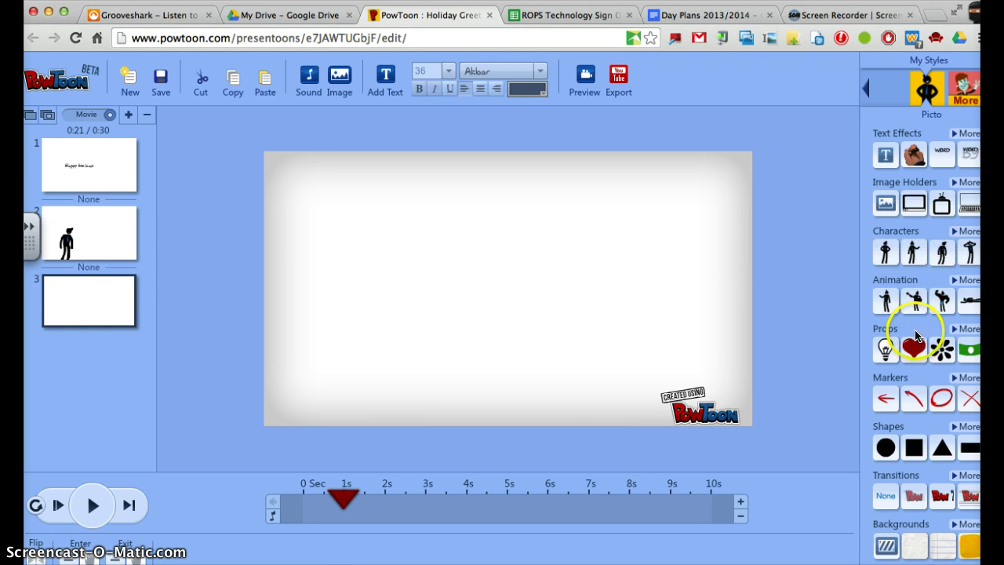
{"action": "left_click_drag", "start_coordinate": [914, 300], "coordinate": [446, 300]}
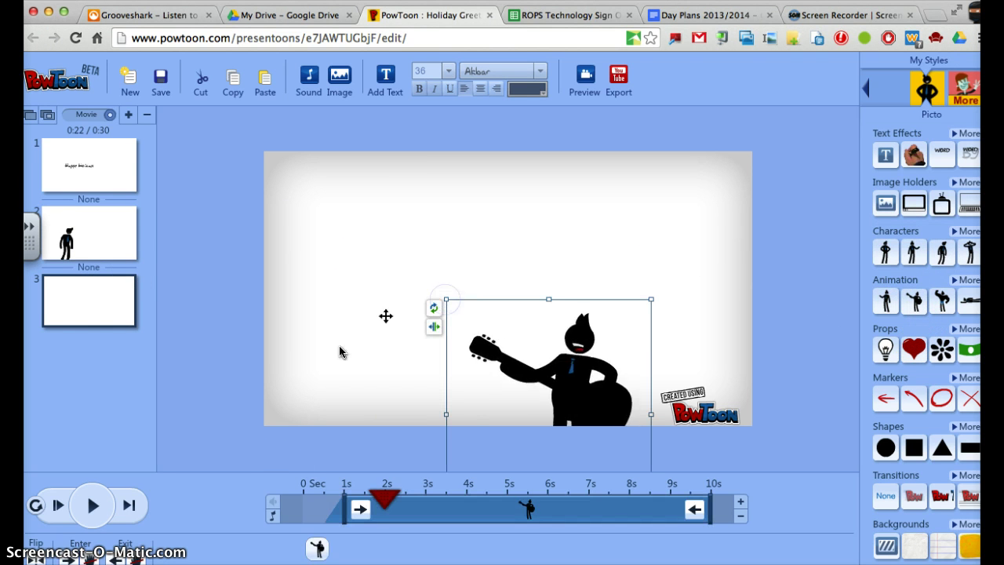
Step: Add the free 'Merry Gone Round' music track, then raise the guitarist on slide 3
{"action": "left_click", "coordinate": [272, 520]}
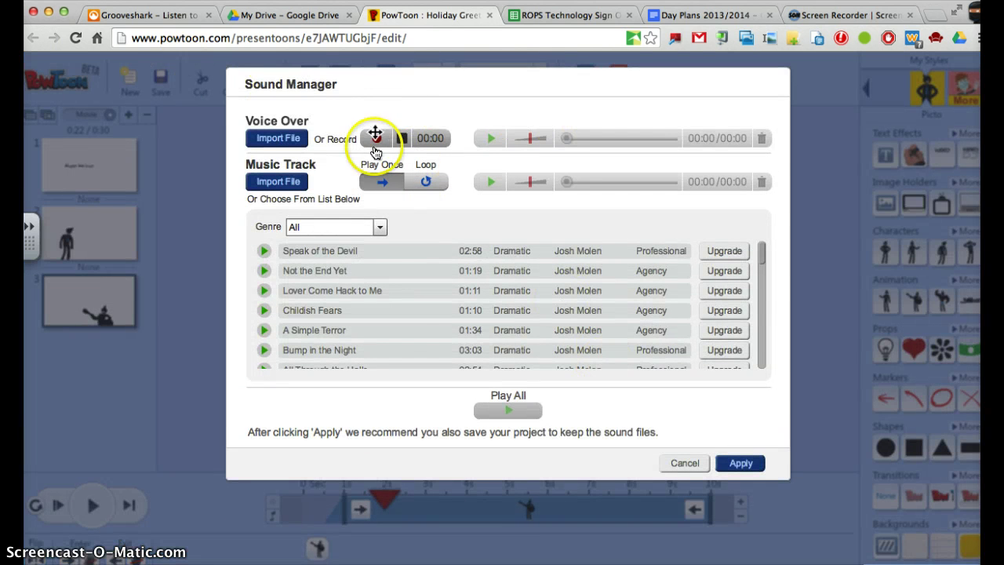
{"action": "scroll", "coordinate": [366, 313], "scroll_direction": "down", "scroll_amount": 5}
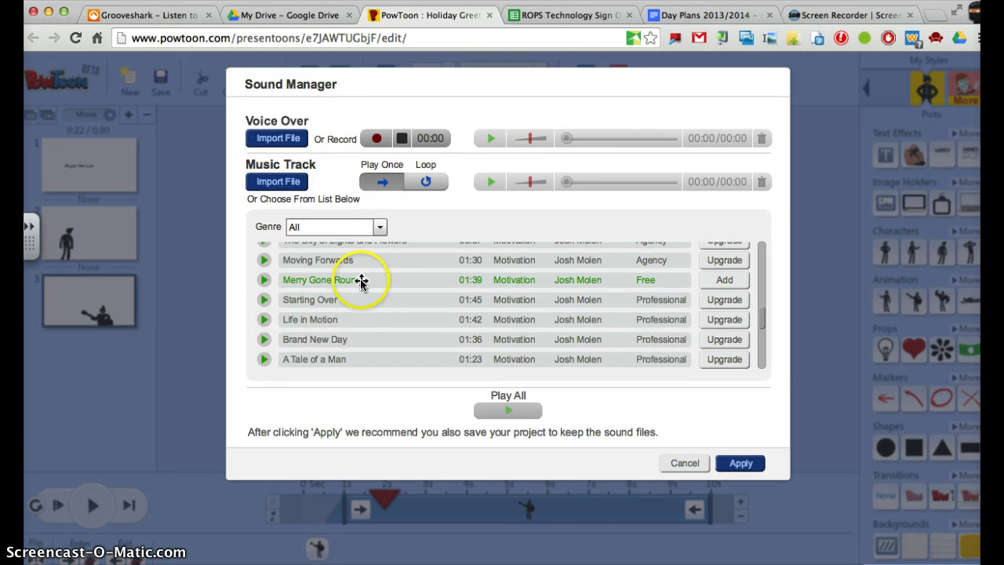
{"action": "left_click", "coordinate": [265, 280]}
{"action": "left_click", "coordinate": [696, 280]}
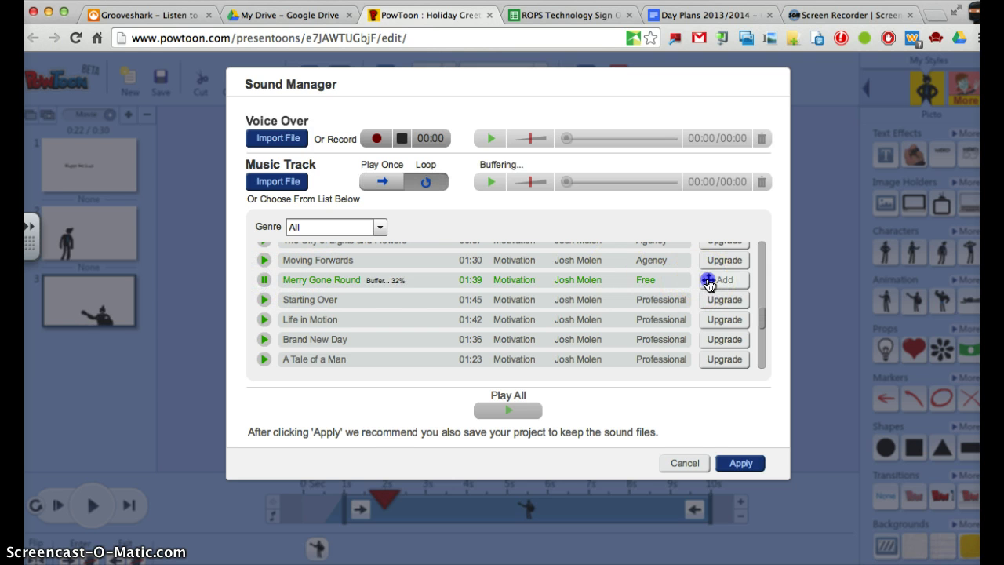
{"action": "left_click", "coordinate": [741, 463]}
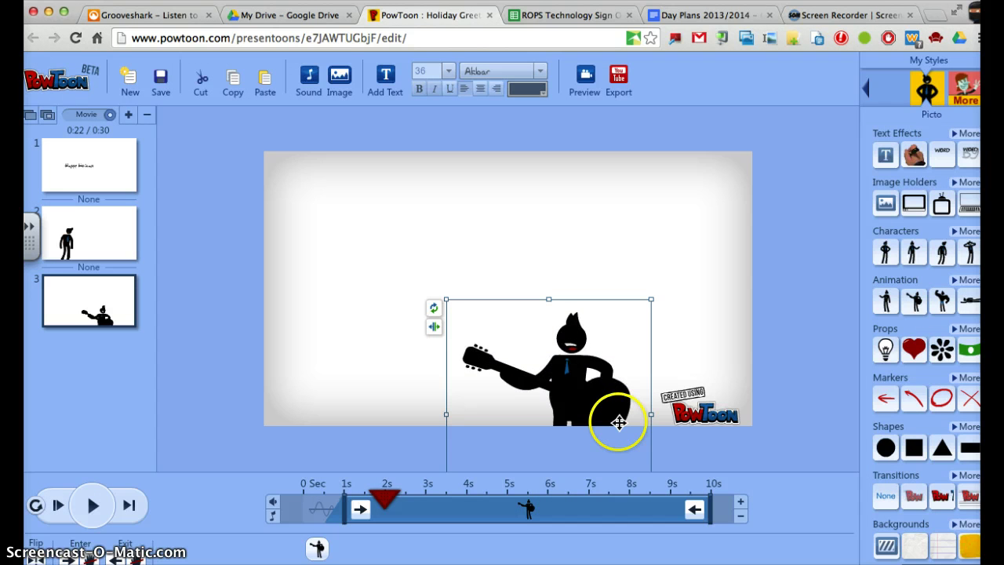
{"action": "left_click_drag", "start_coordinate": [587, 385], "coordinate": [585, 324]}
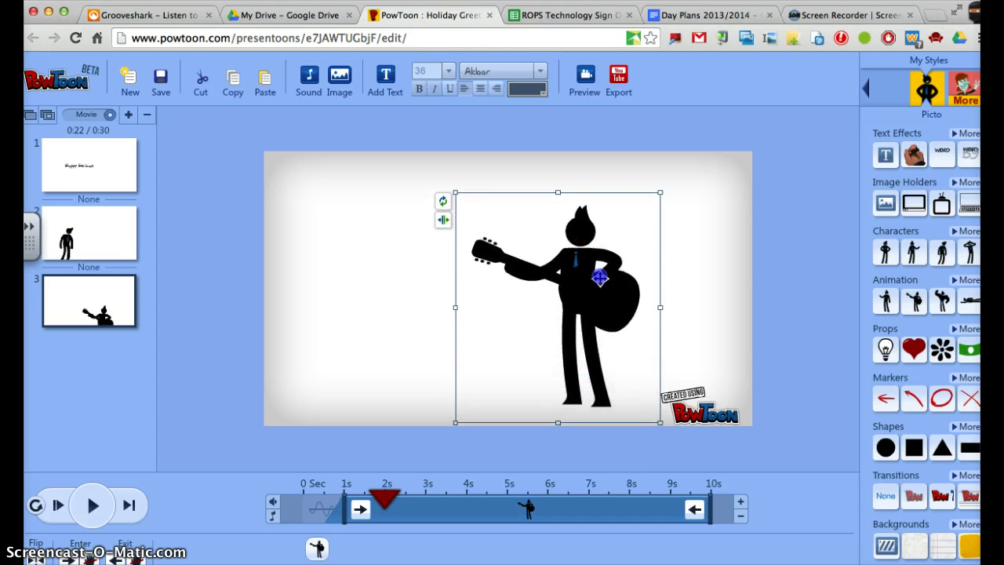
Step: Play and pause a preview of the movie from slide 1
{"action": "left_click", "coordinate": [105, 162]}
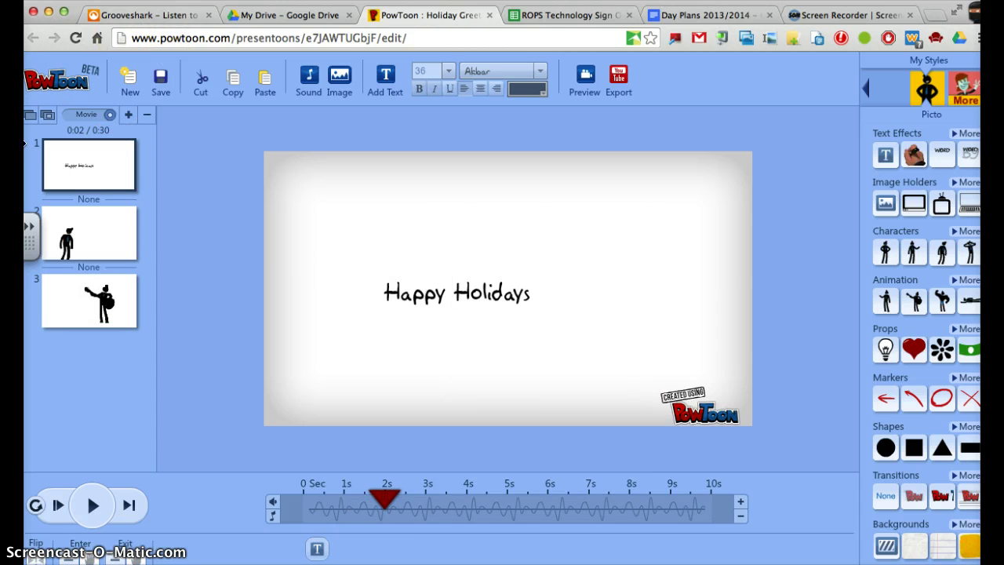
{"action": "left_click", "coordinate": [92, 504]}
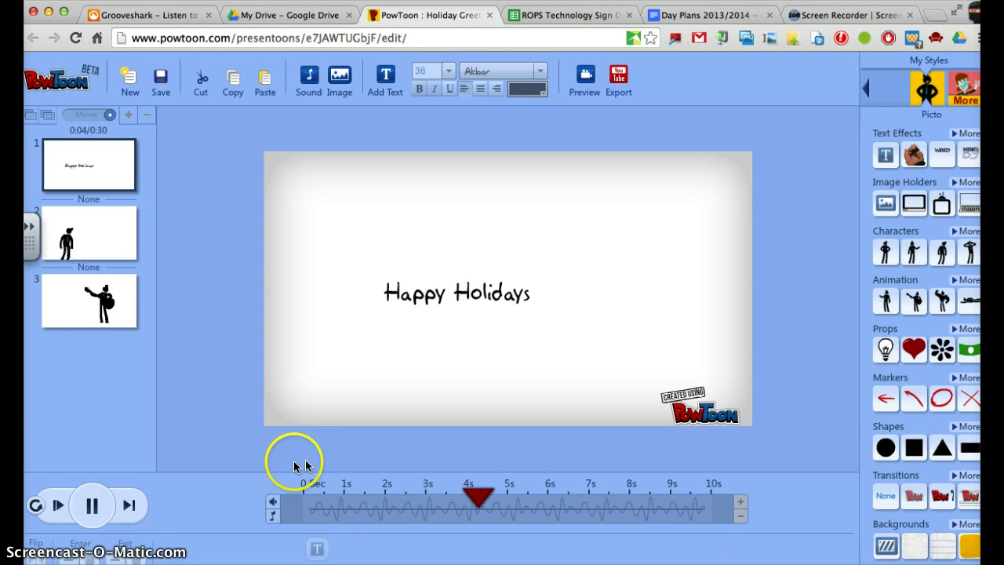
{"action": "left_click", "coordinate": [92, 505]}
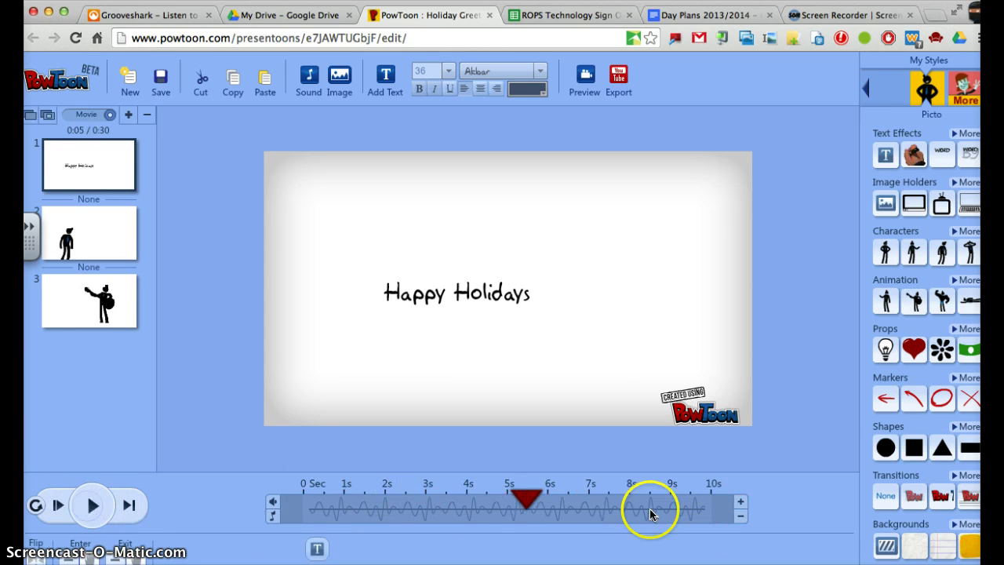
Step: Shorten the durations of slides 1 and 2, leaving slide 2 at 2 seconds
{"action": "left_click", "coordinate": [738, 515]}
{"action": "left_click", "coordinate": [738, 515]}
{"action": "left_click", "coordinate": [738, 515]}
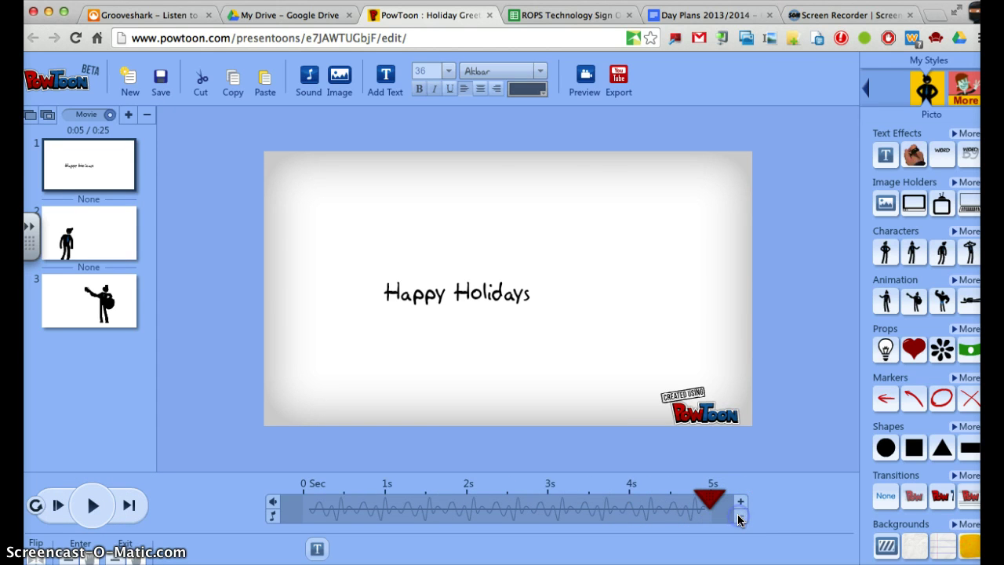
{"action": "left_click", "coordinate": [128, 252]}
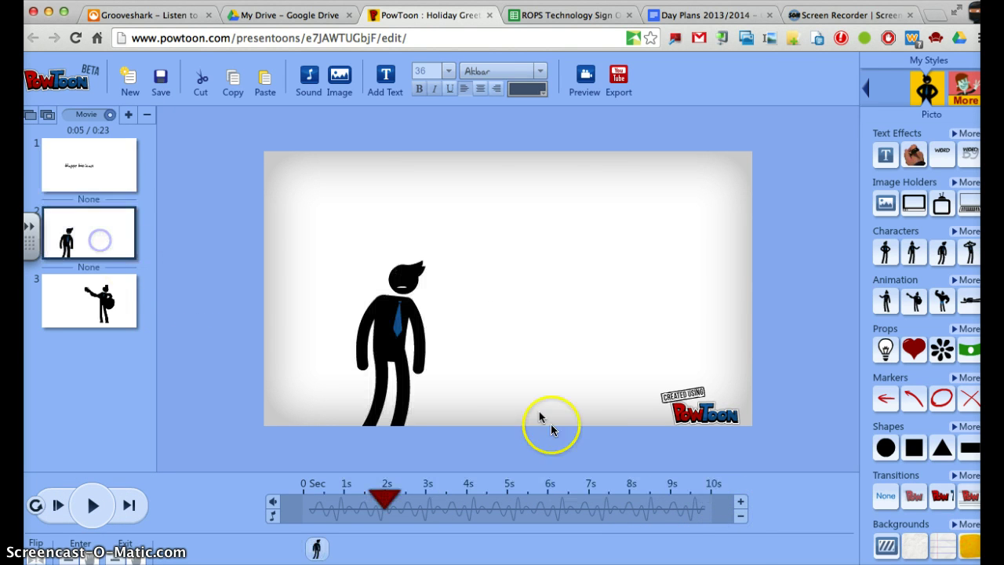
{"action": "left_click", "coordinate": [742, 518]}
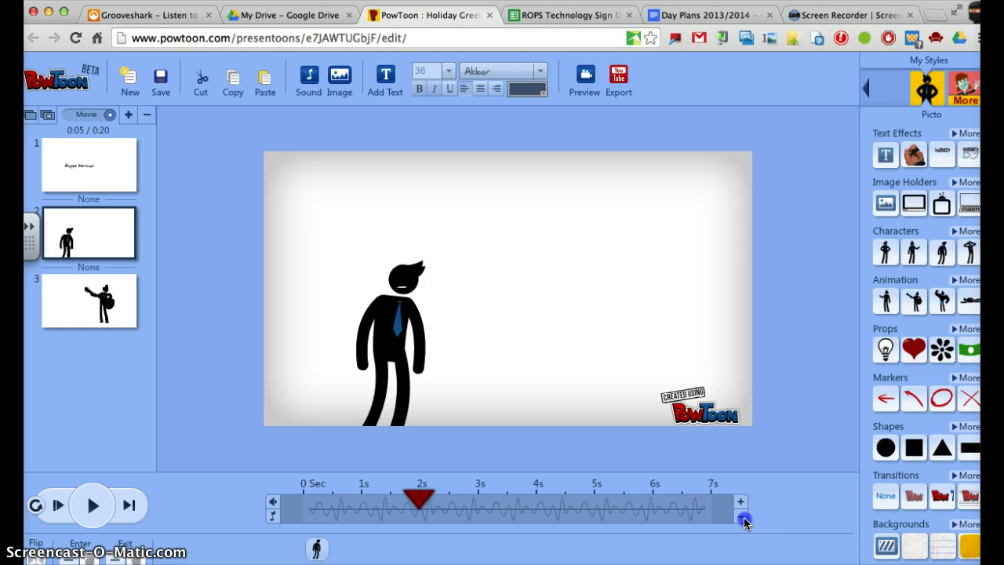
{"action": "left_click", "coordinate": [742, 517]}
{"action": "left_click", "coordinate": [743, 518]}
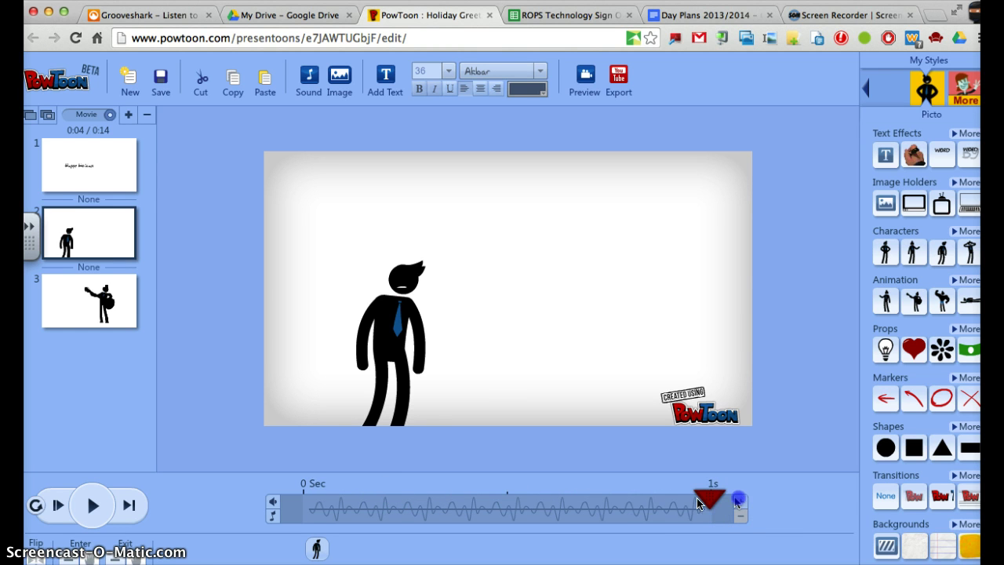
{"action": "left_click", "coordinate": [738, 501]}
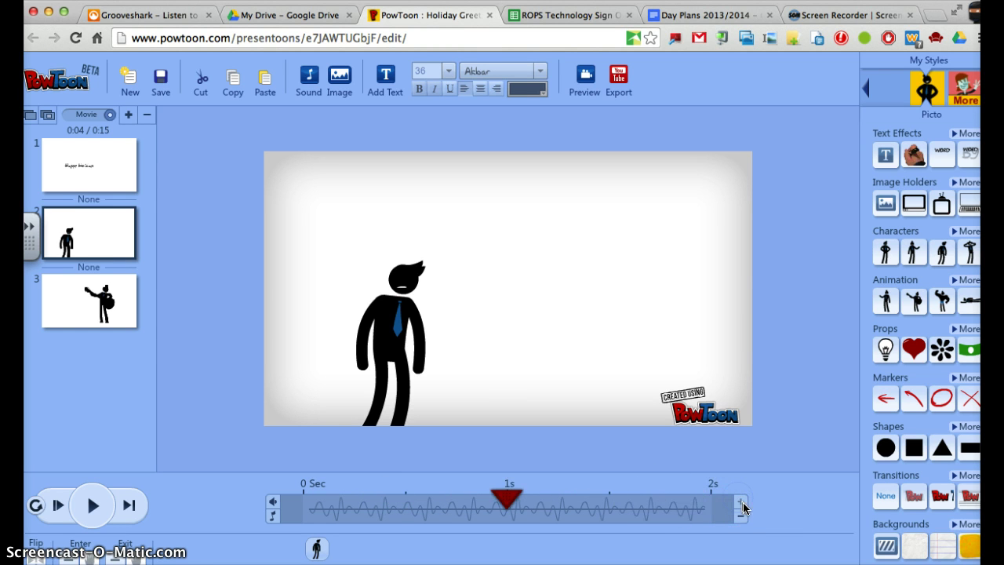
Step: Cut slide 3 from 10 to 8 seconds and move the guitarist toward the centre
{"action": "left_click", "coordinate": [115, 310]}
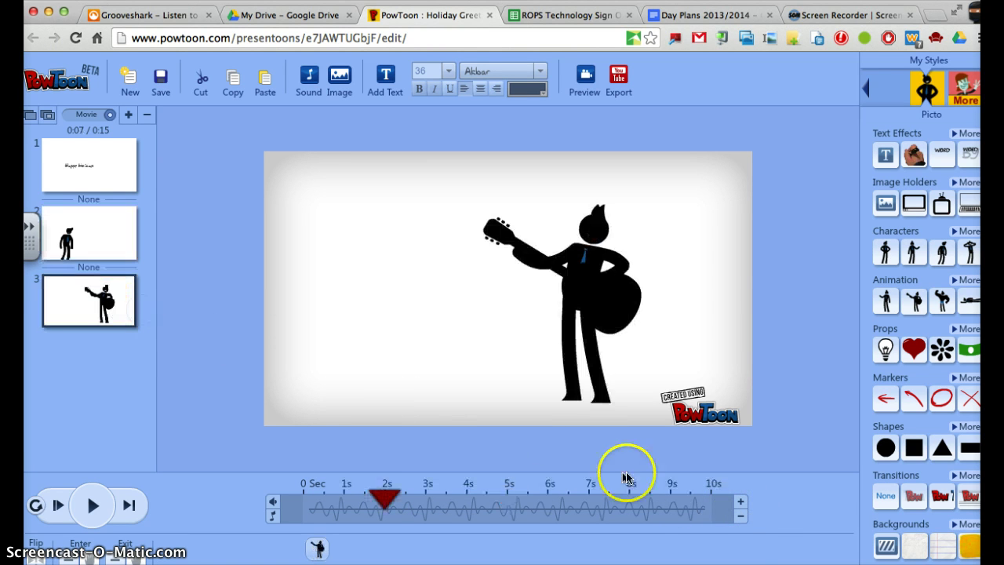
{"action": "left_click", "coordinate": [738, 519]}
{"action": "left_click", "coordinate": [738, 519]}
{"action": "left_click_drag", "start_coordinate": [576, 274], "coordinate": [521, 283]}
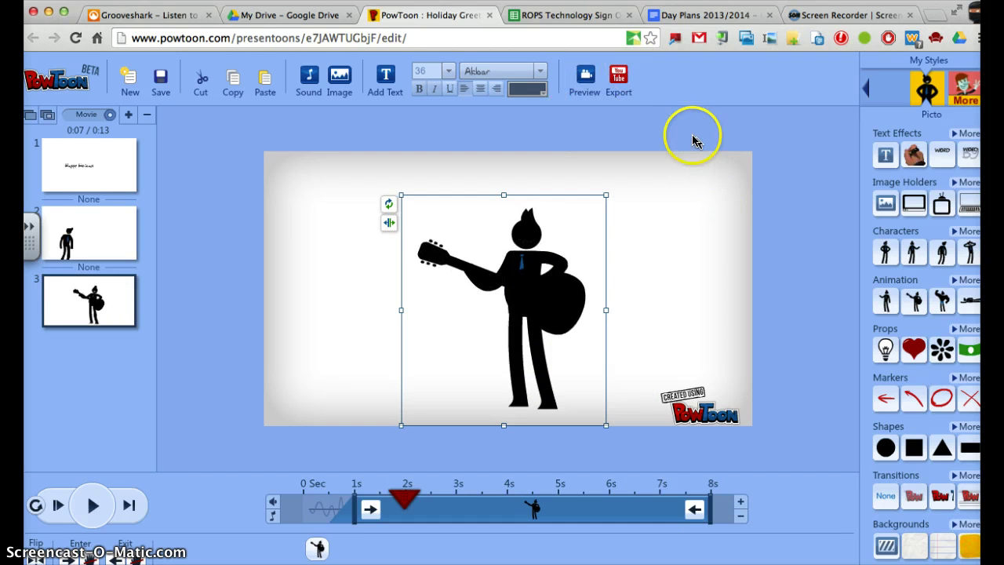
Step: Watch the Holiday Greeting preview to 0:11, then return and nudge the guitarist up-left
{"action": "left_click", "coordinate": [582, 78]}
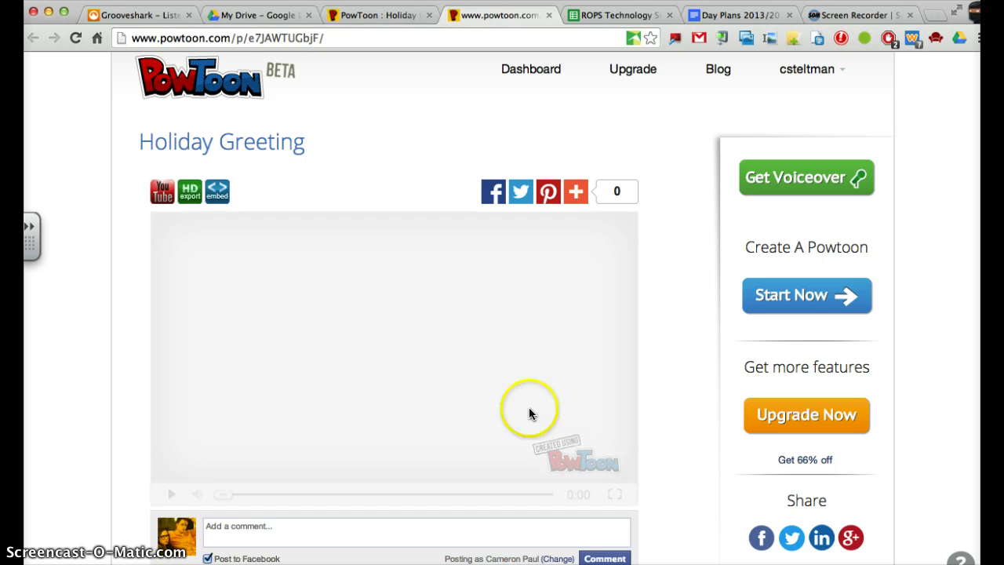
{"action": "scroll", "coordinate": [361, 355], "scroll_direction": "down", "scroll_amount": 3}
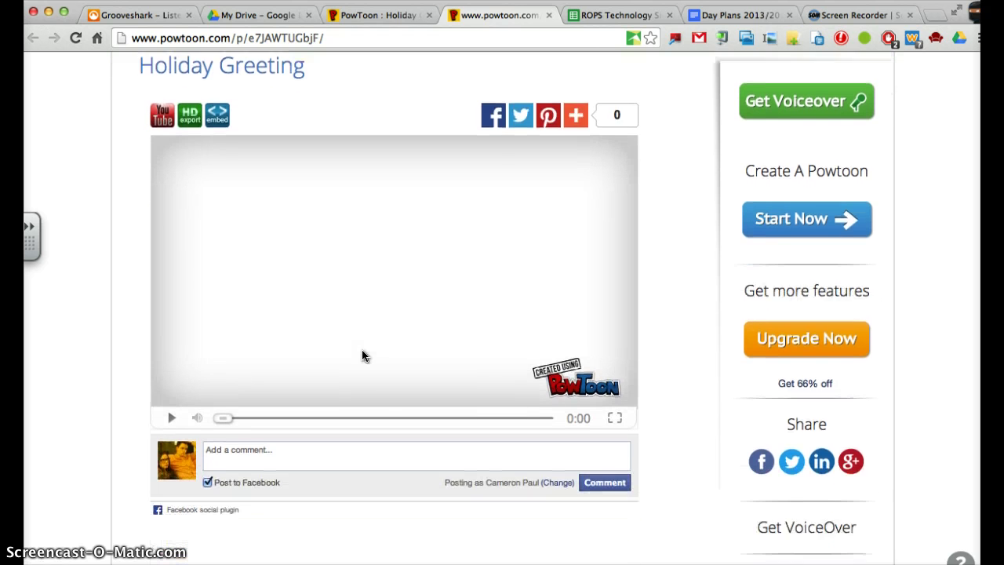
{"action": "scroll", "coordinate": [361, 355], "scroll_direction": "down", "scroll_amount": 3}
{"action": "scroll", "coordinate": [361, 356], "scroll_direction": "up", "scroll_amount": 5}
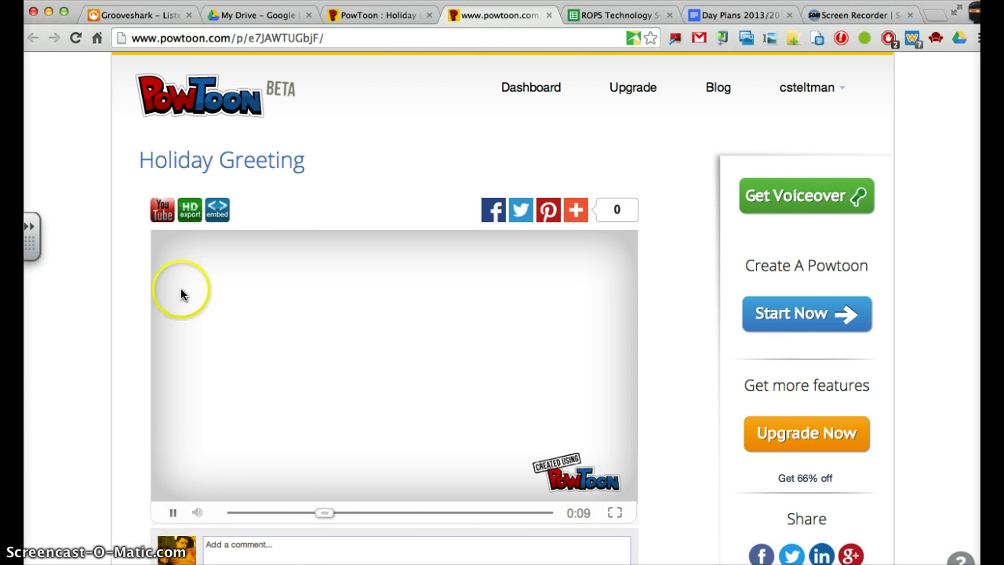
{"action": "left_click", "coordinate": [173, 512]}
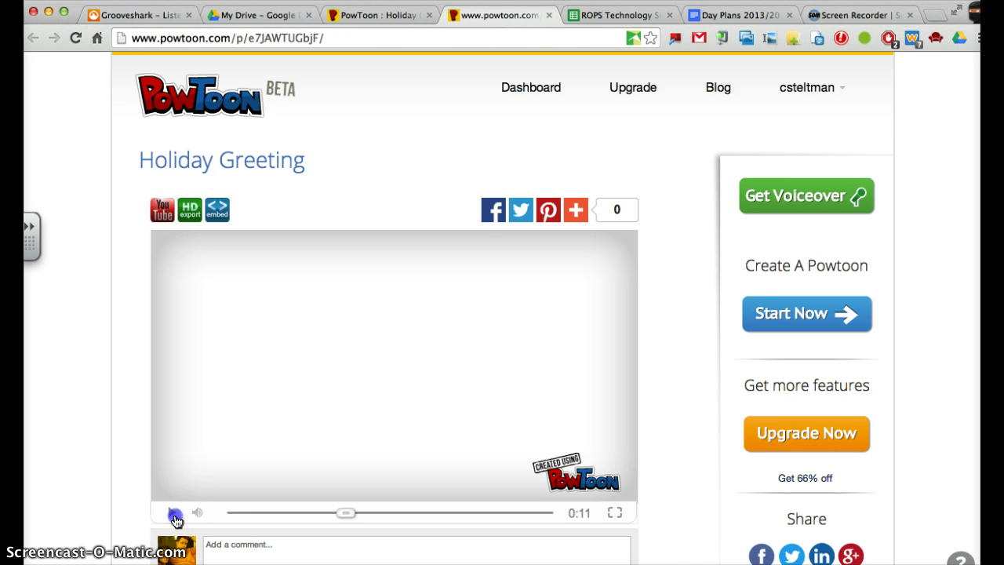
{"action": "left_click", "coordinate": [551, 15]}
{"action": "left_click_drag", "start_coordinate": [478, 261], "coordinate": [423, 243]}
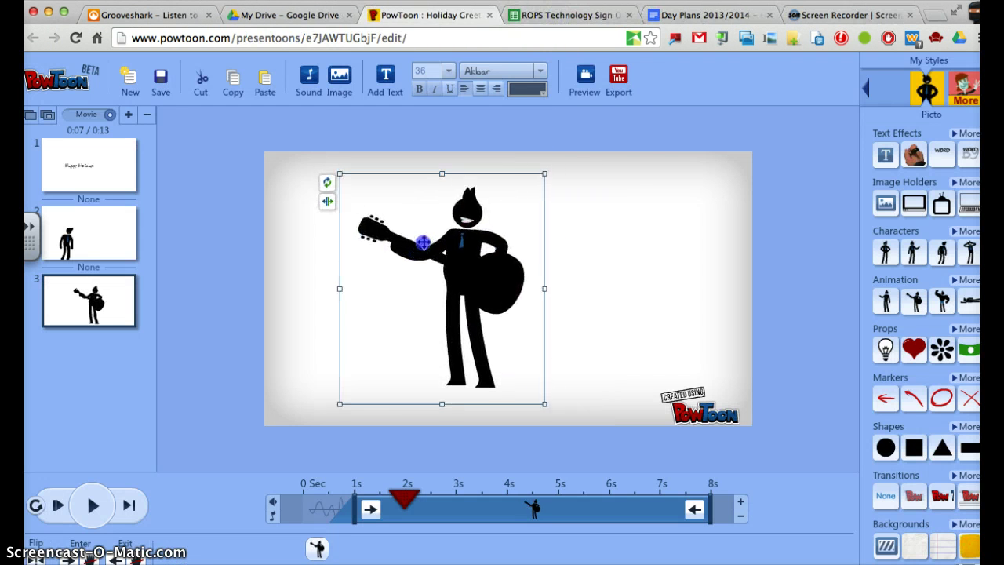
{"action": "left_click", "coordinate": [619, 85]}
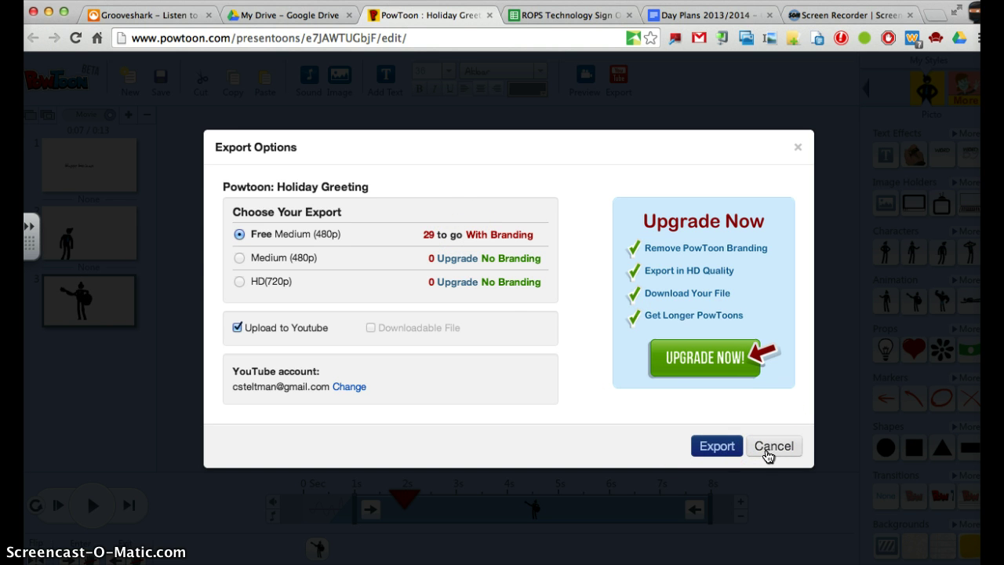
{"action": "left_click", "coordinate": [767, 453]}
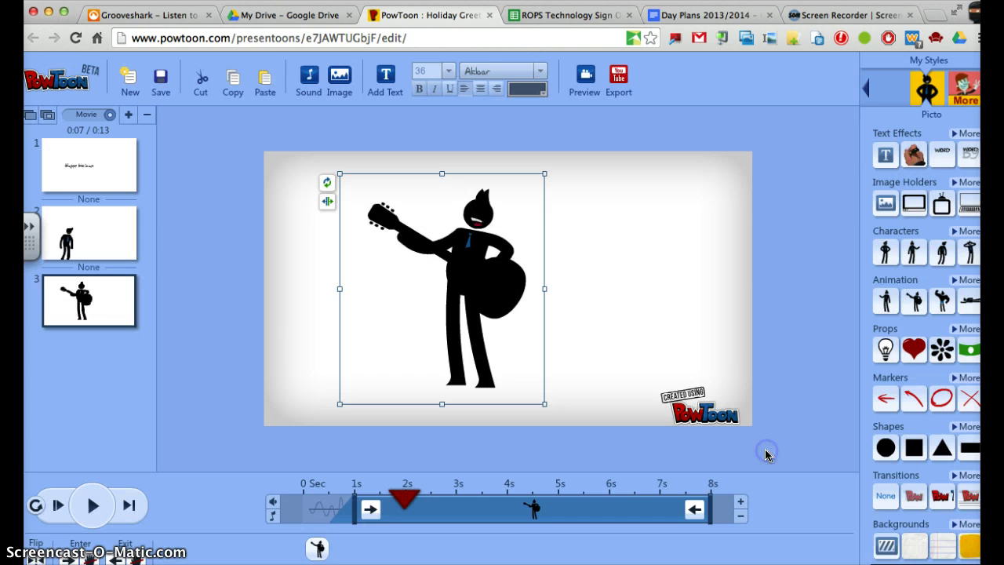
Step: Open the Holiday Greeting preview in a new tab and start it playing
{"action": "left_click", "coordinate": [584, 81]}
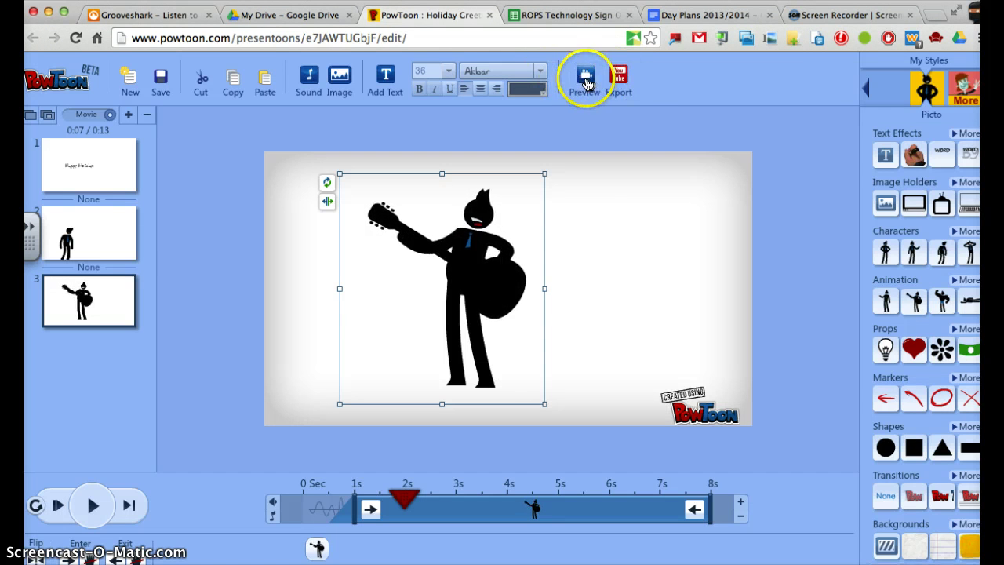
{"action": "left_click", "coordinate": [582, 77]}
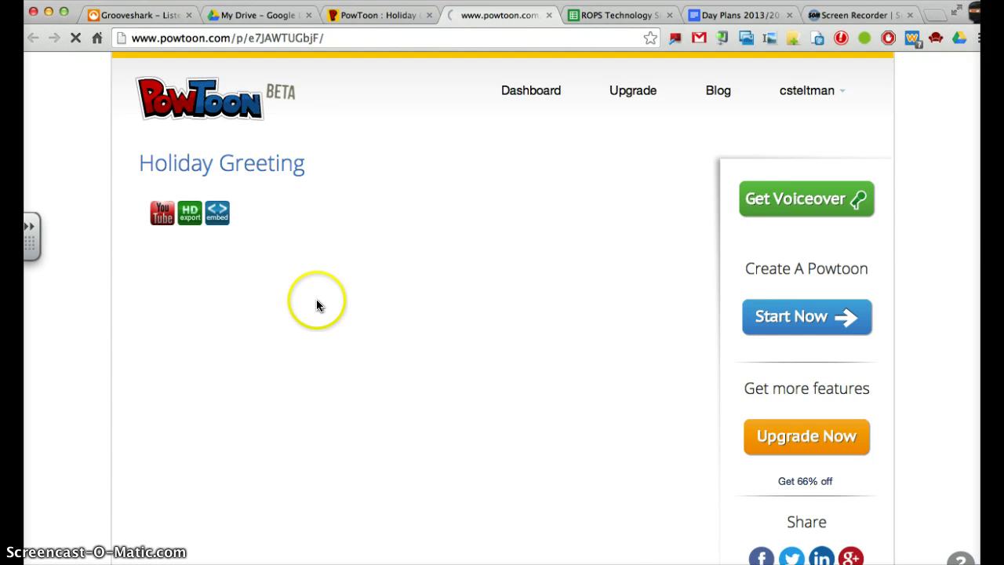
{"action": "scroll", "coordinate": [259, 288], "scroll_direction": "down", "scroll_amount": 1}
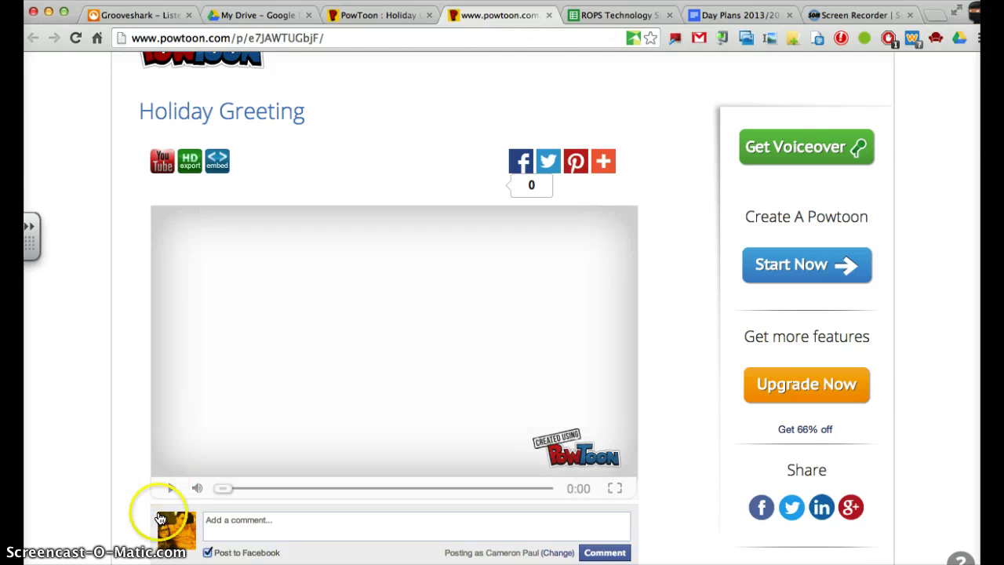
{"action": "left_click", "coordinate": [170, 488]}
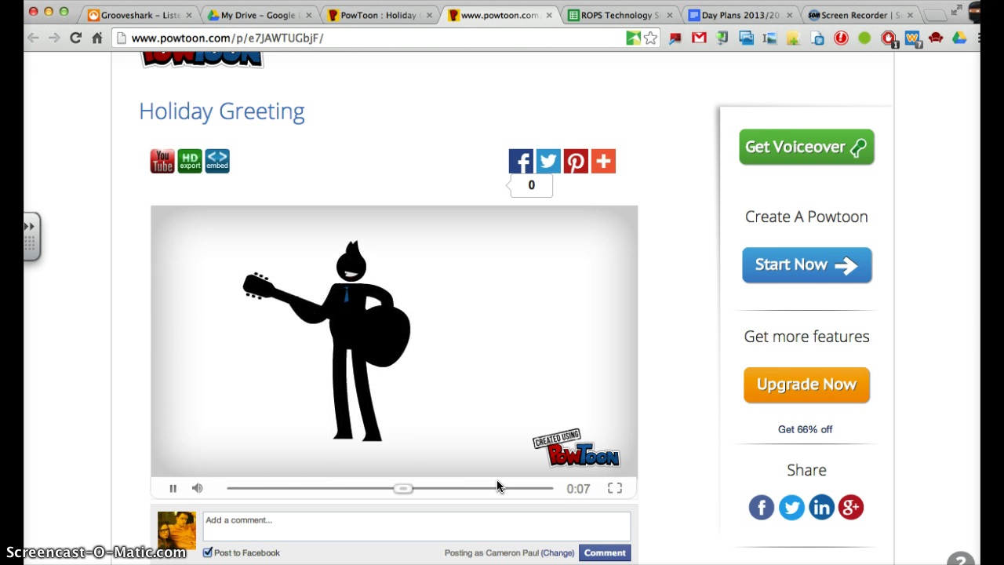
Step: Pause the movie and copy its 480 x 311 iframe embed code to the clipboard
{"action": "left_click", "coordinate": [180, 487]}
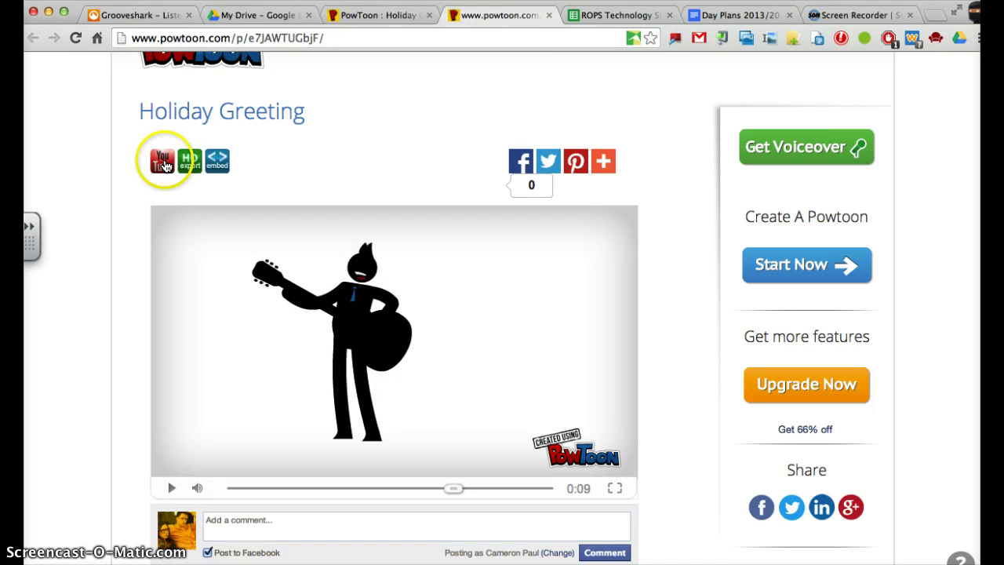
{"action": "left_click", "coordinate": [217, 160]}
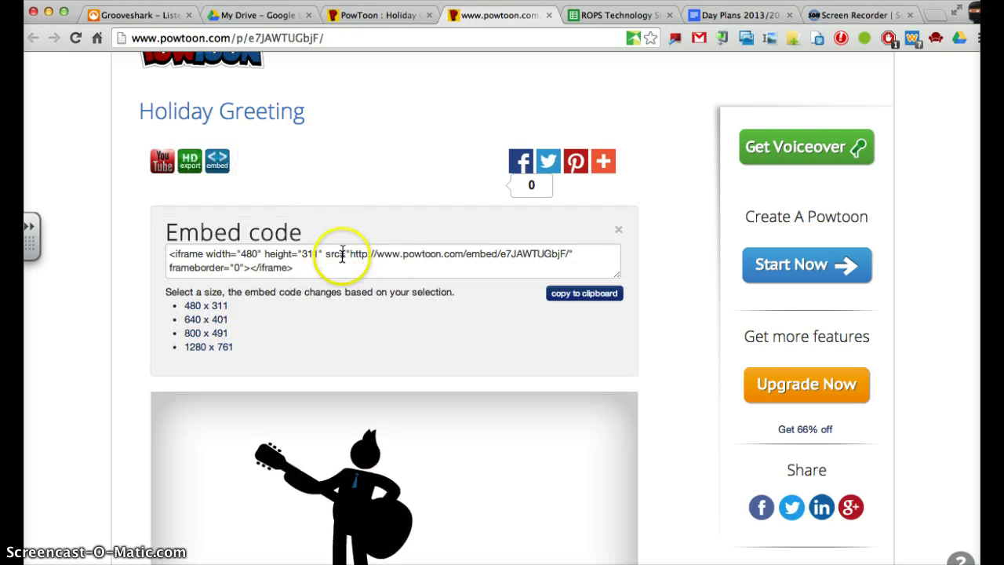
{"action": "left_click", "coordinate": [342, 257]}
{"action": "left_click", "coordinate": [271, 248]}
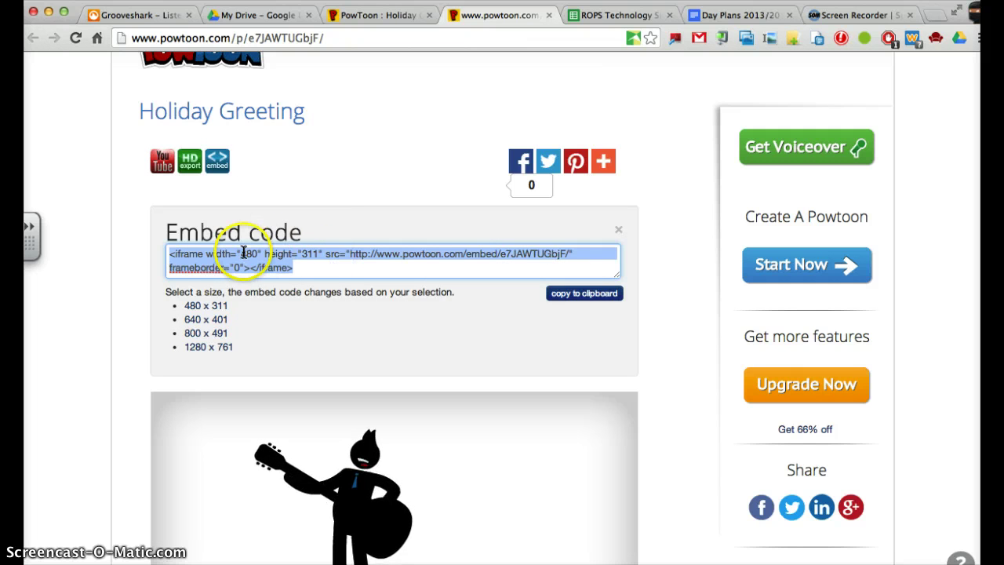
{"action": "right_click", "coordinate": [243, 251]}
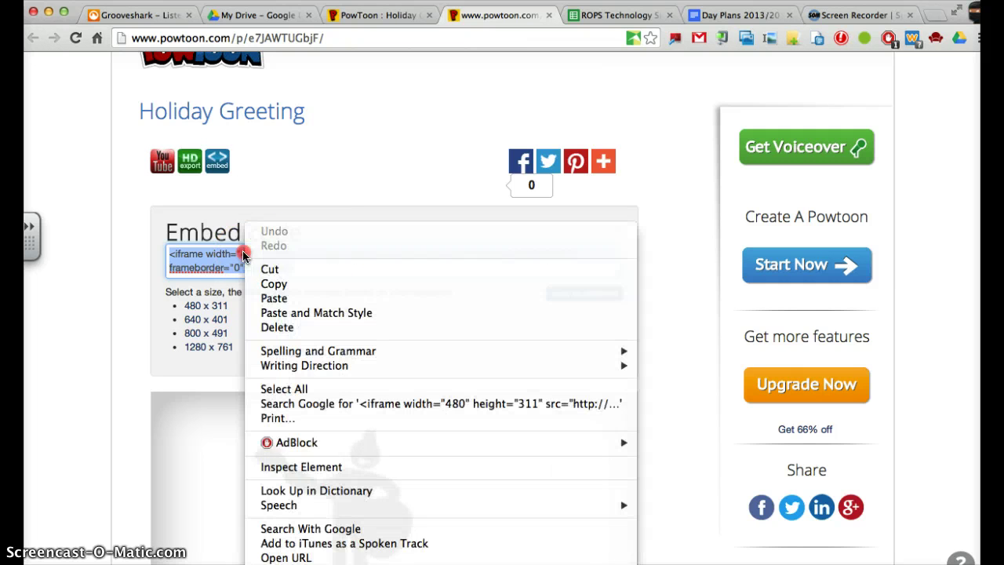
{"action": "left_click", "coordinate": [282, 284]}
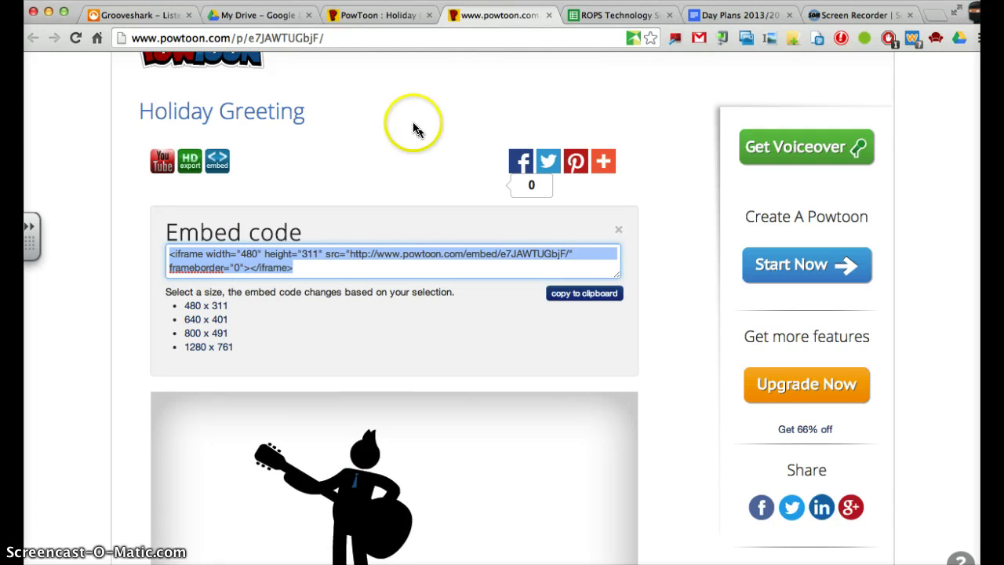
Step: Close the preview page and return to the Holiday Greeting editor
{"action": "left_click", "coordinate": [834, 94]}
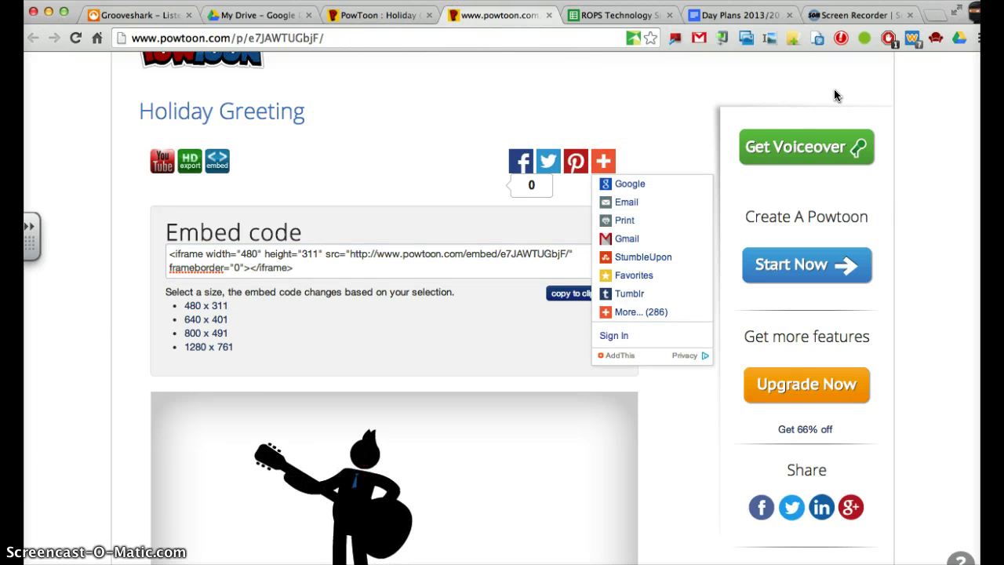
{"action": "left_click", "coordinate": [734, 63]}
{"action": "scroll", "coordinate": [455, 168], "scroll_direction": "down", "scroll_amount": 10}
{"action": "scroll", "coordinate": [455, 168], "scroll_direction": "up", "scroll_amount": 7}
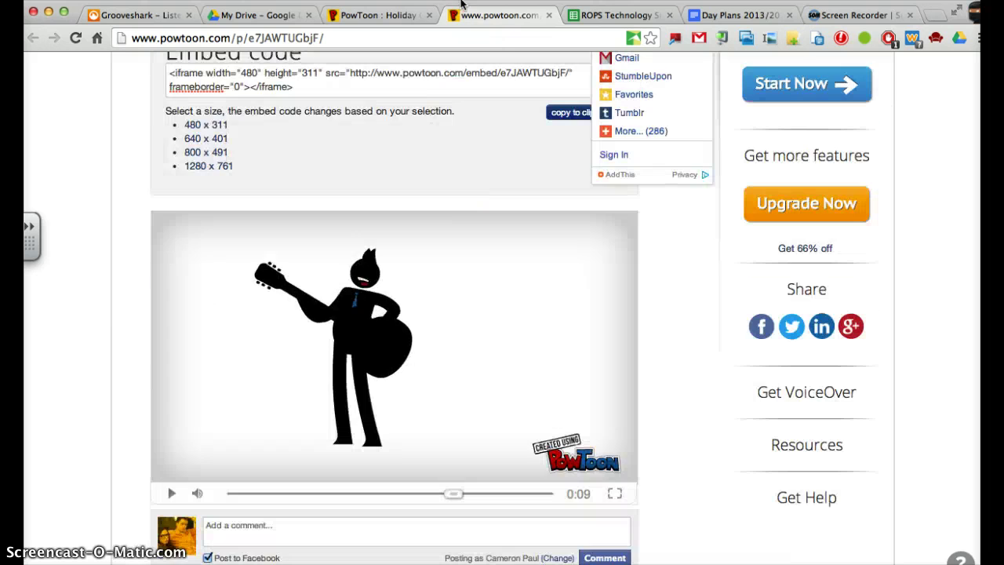
{"action": "left_click", "coordinate": [548, 15]}
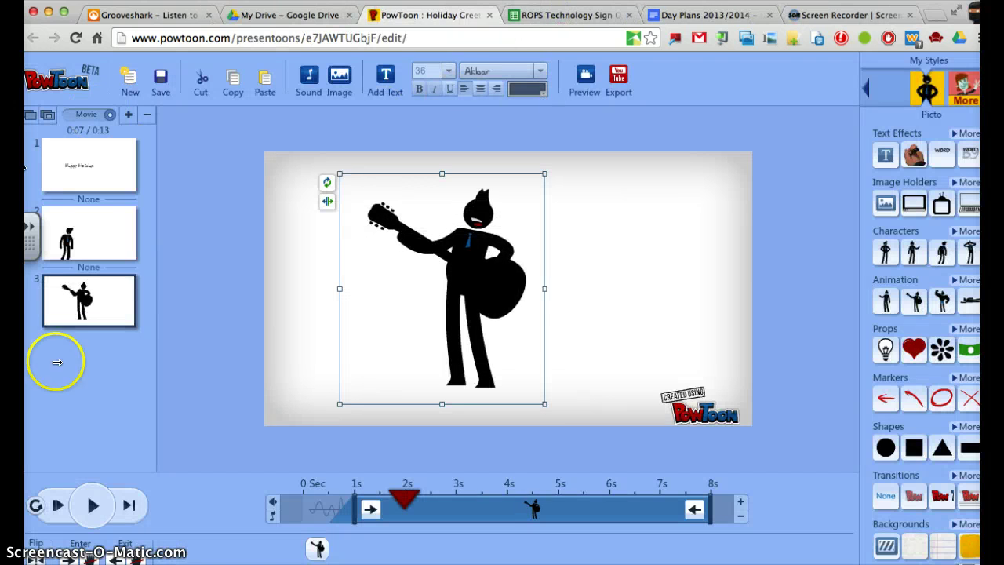